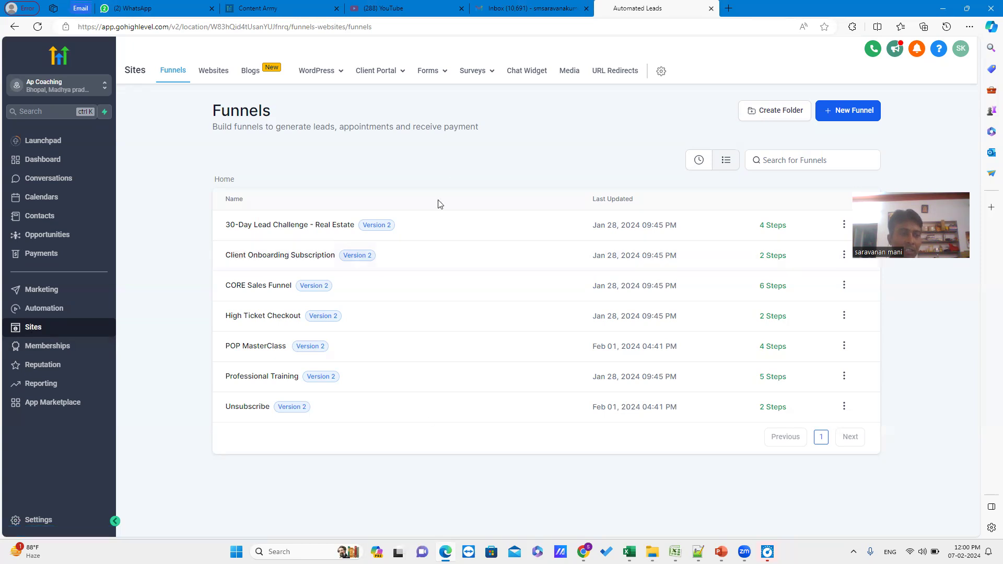
Open the chat widget settings and review the Chat bubble options, including the intro message, avatar image and returning-visitor greeting.
left_click(522, 76)
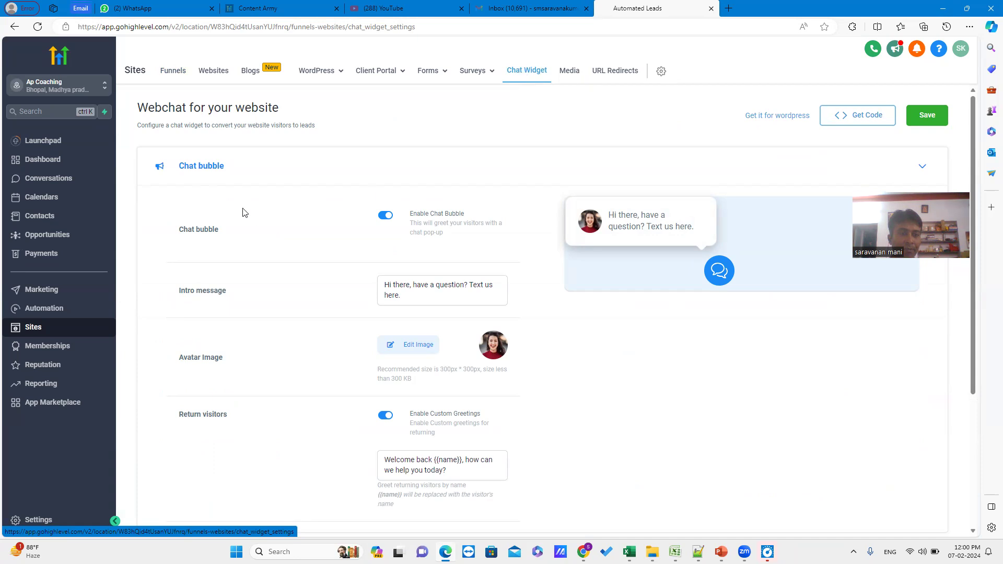
left_click(218, 166)
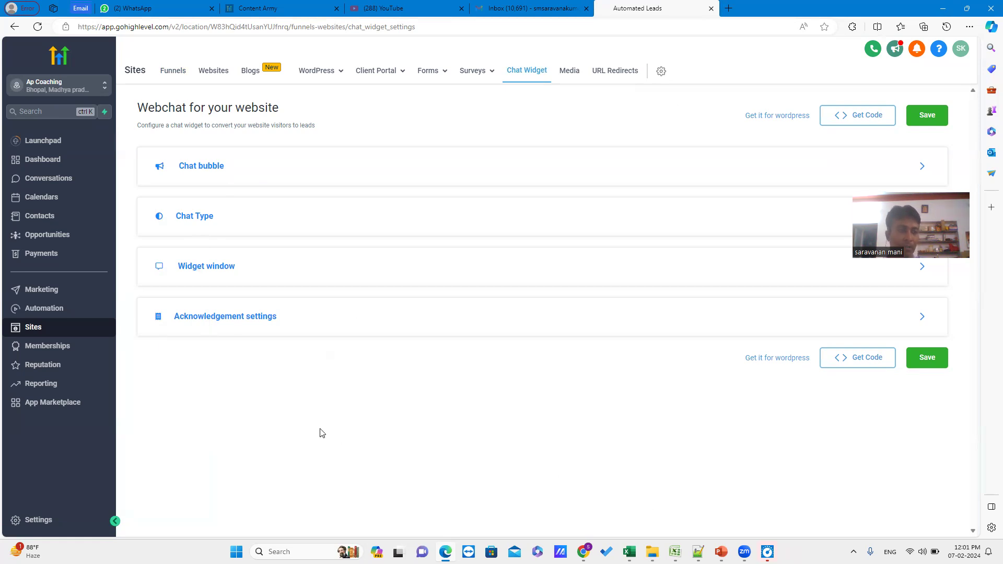
left_click(203, 171)
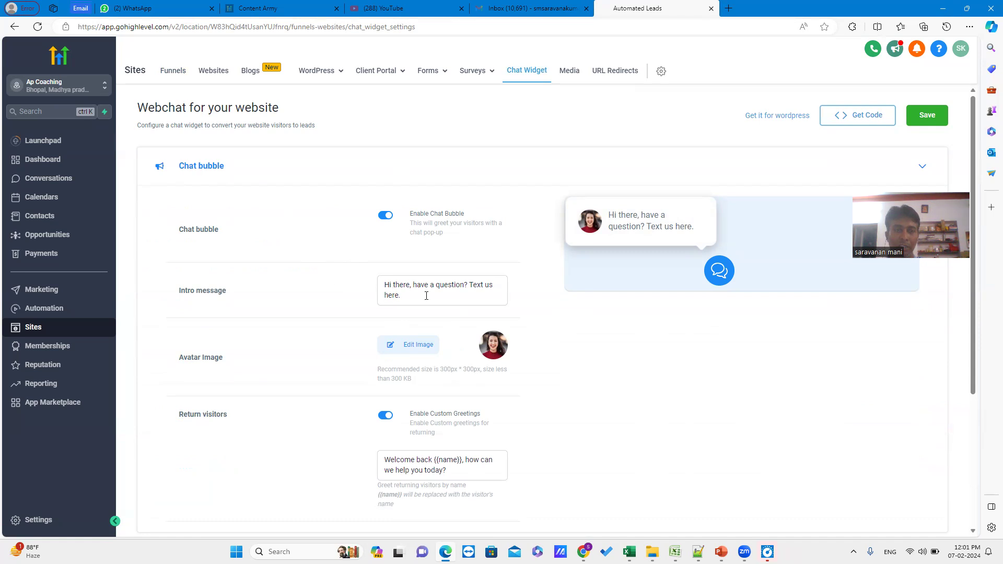
scroll(595, 354, "down", 2)
scroll(594, 355, "up", 2)
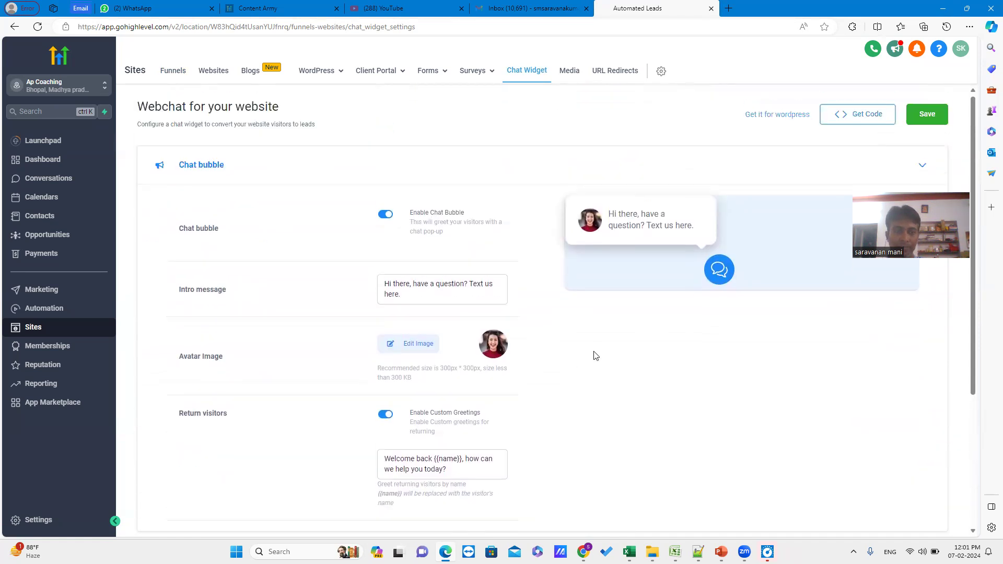
left_click(206, 167)
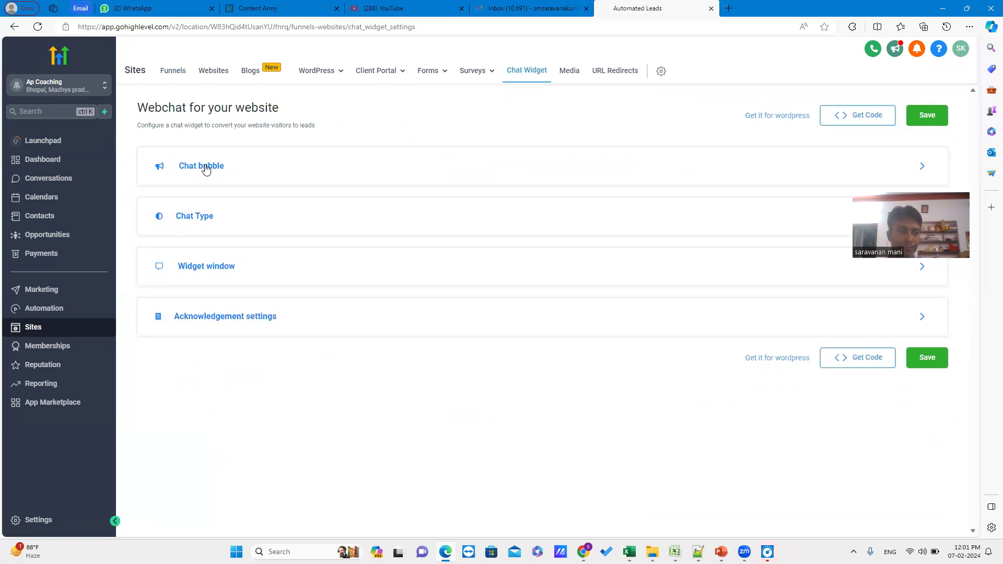
Check that the chat type is Live chat and save the chat widget settings.
left_click(205, 223)
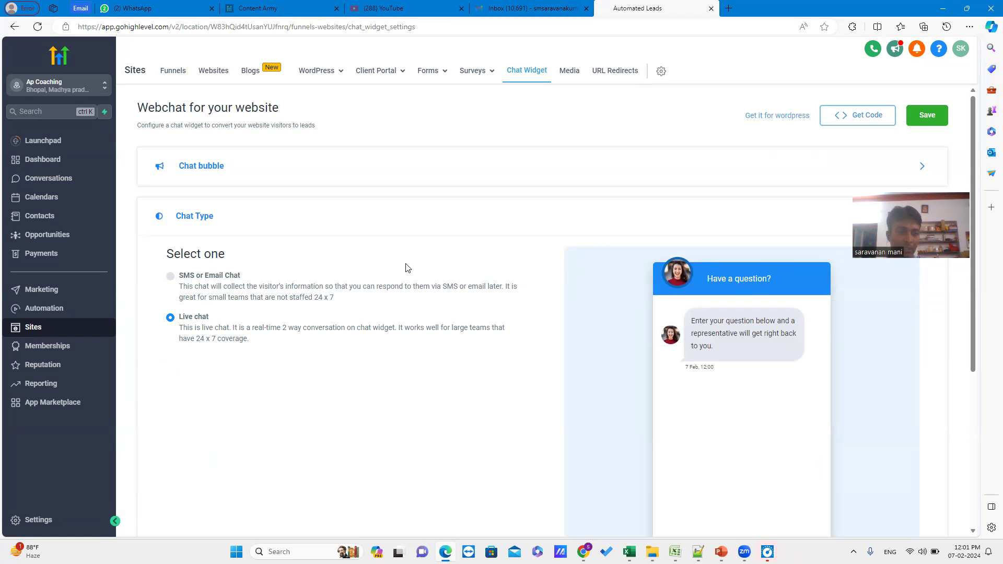
scroll(466, 253, "down", 3)
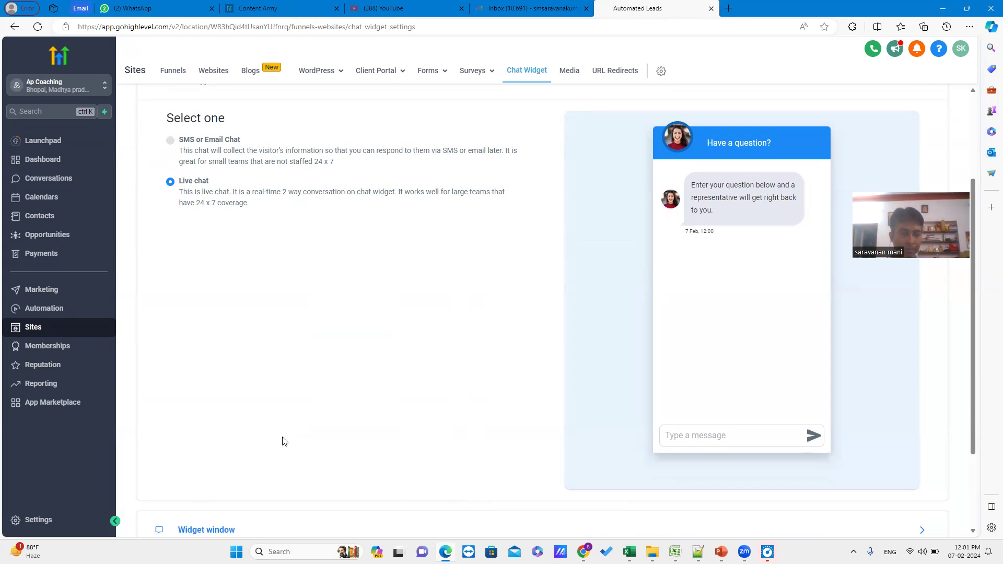
scroll(398, 327, "down", 3)
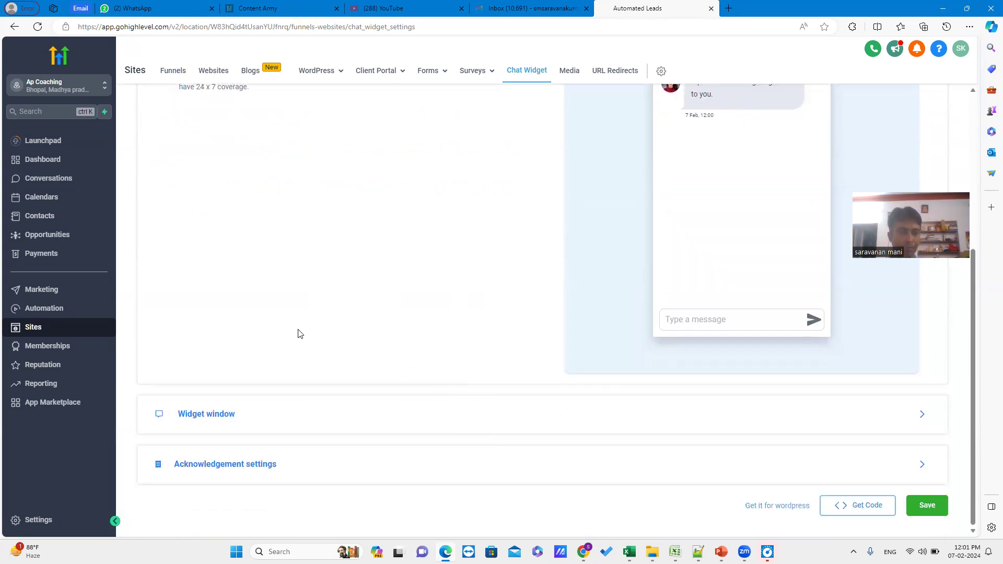
left_click(927, 507)
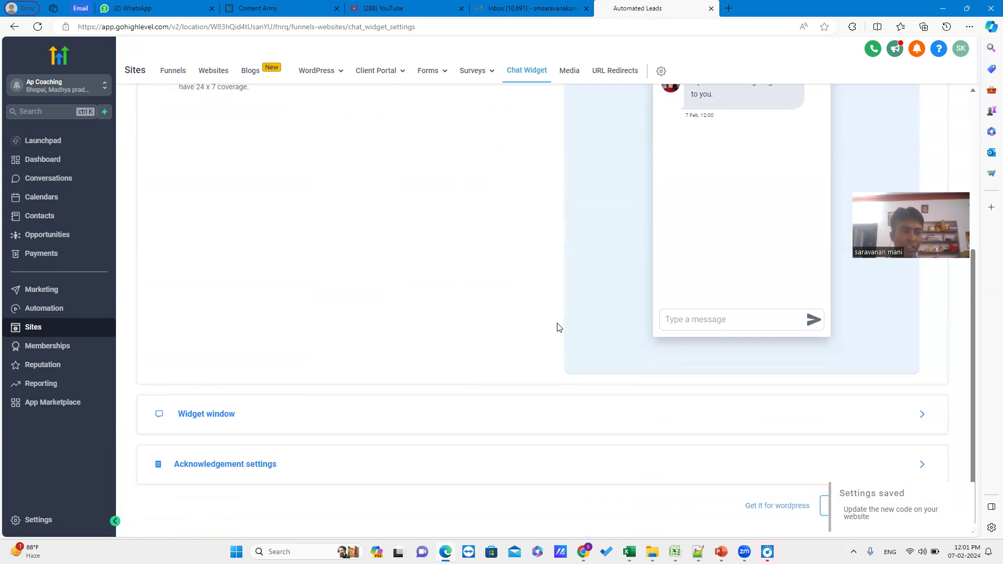
Create a new automation workflow from scratch.
left_click(45, 310)
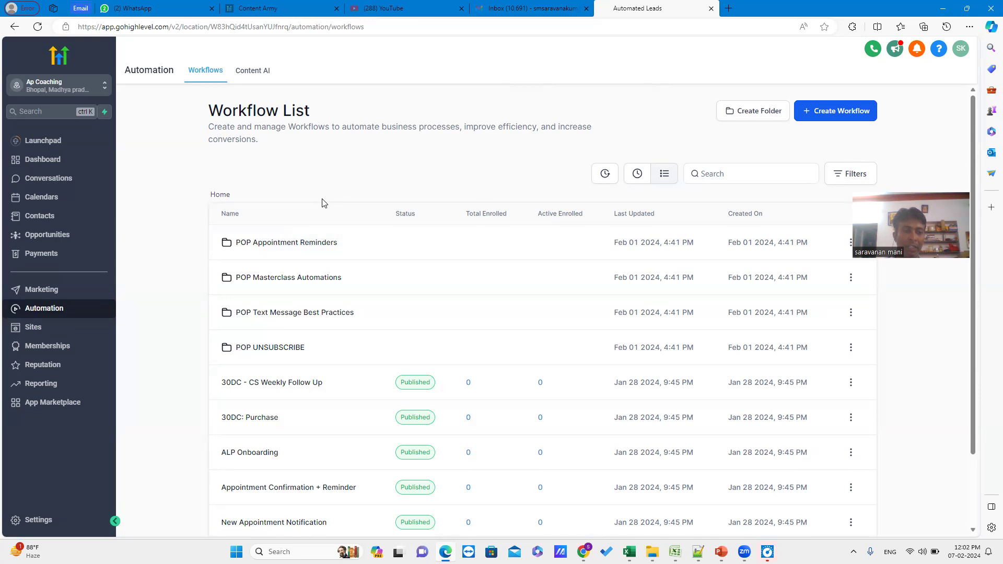
left_click(839, 113)
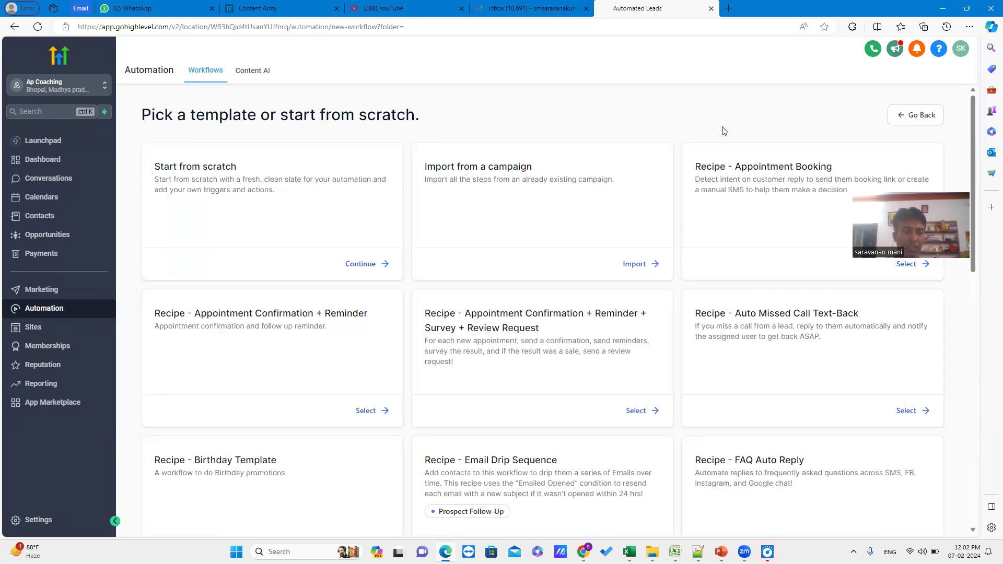
left_click(364, 265)
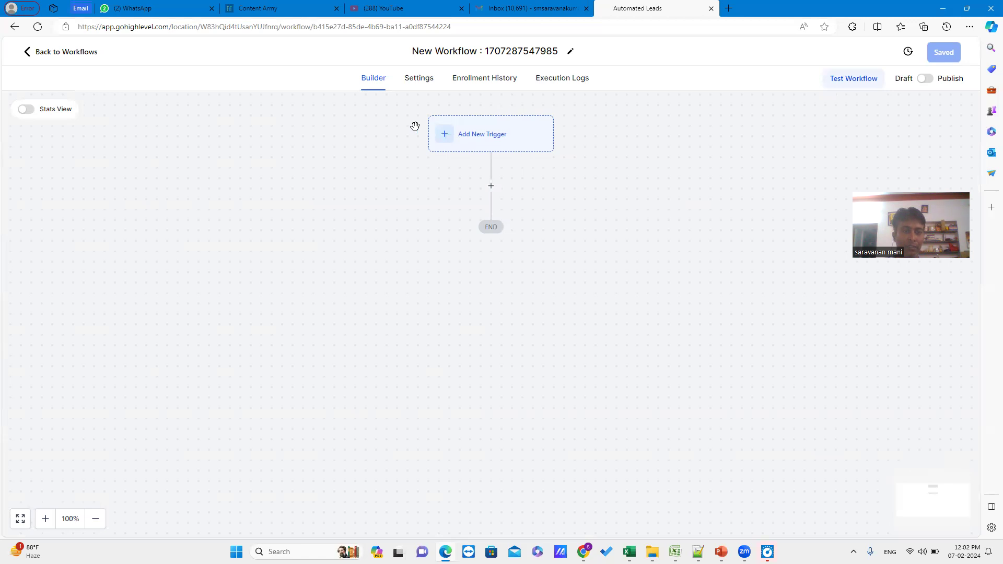
Add a Customer Replied trigger to the workflow.
left_click(476, 138)
left_click(821, 177)
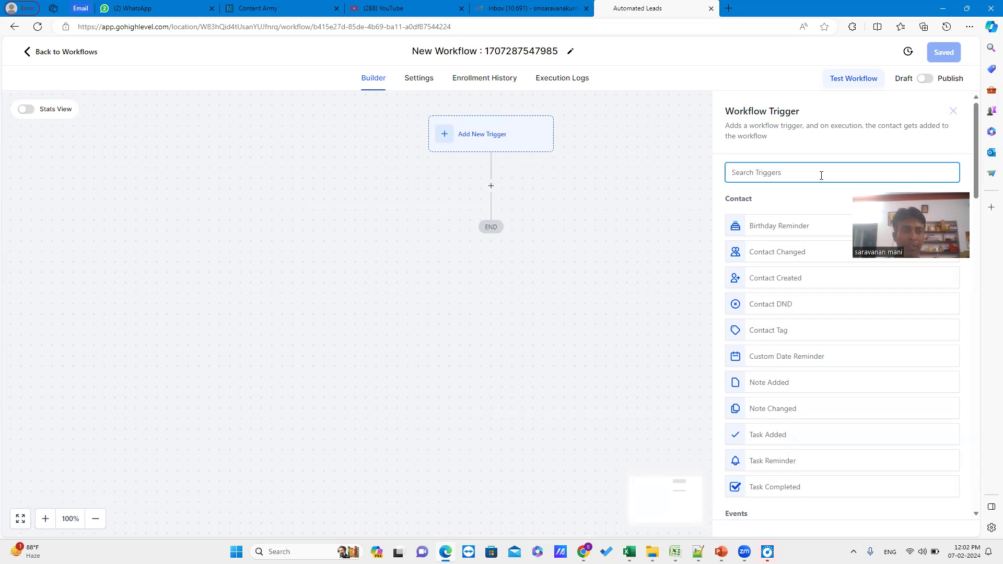
type("c")
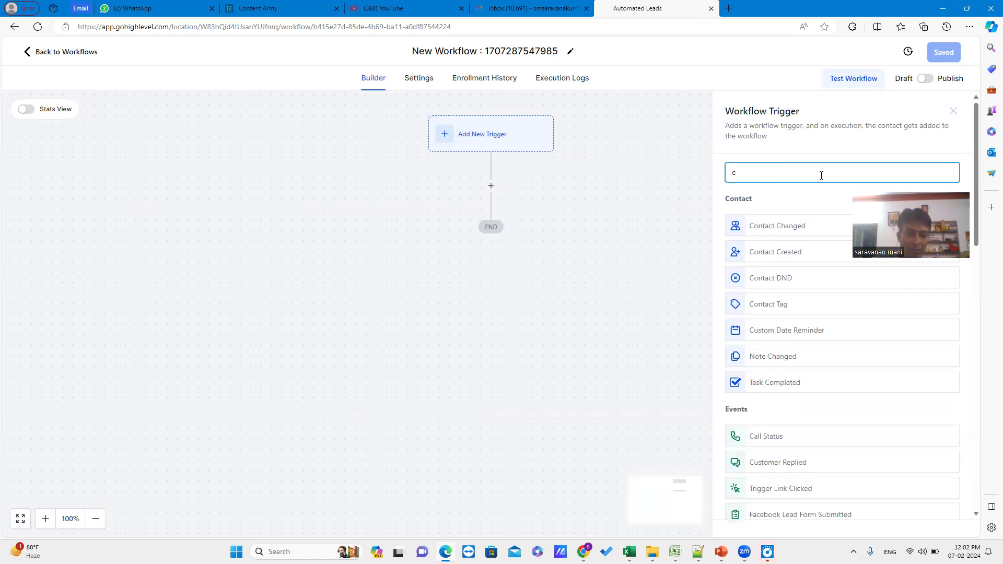
type("ust")
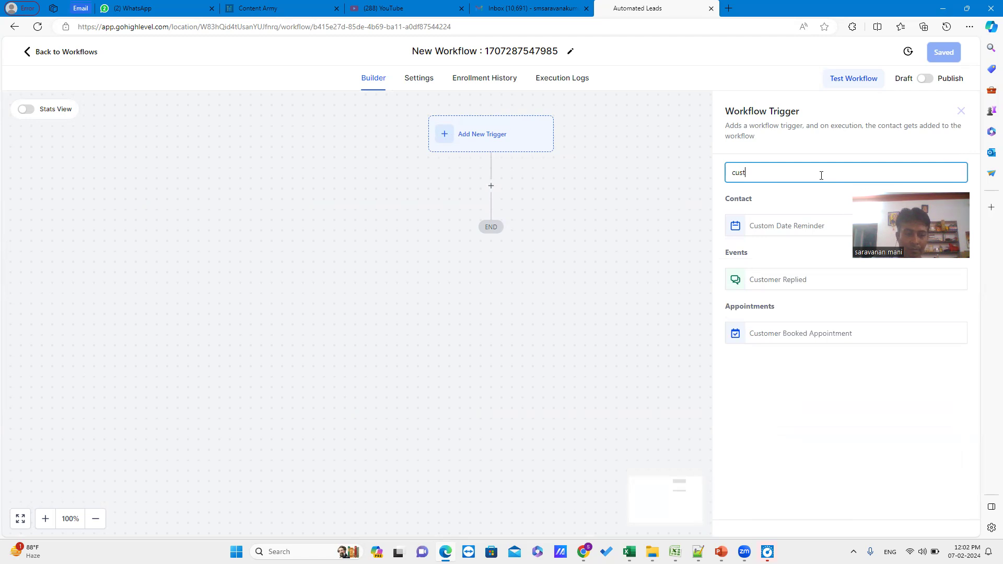
type("omer")
left_click(784, 225)
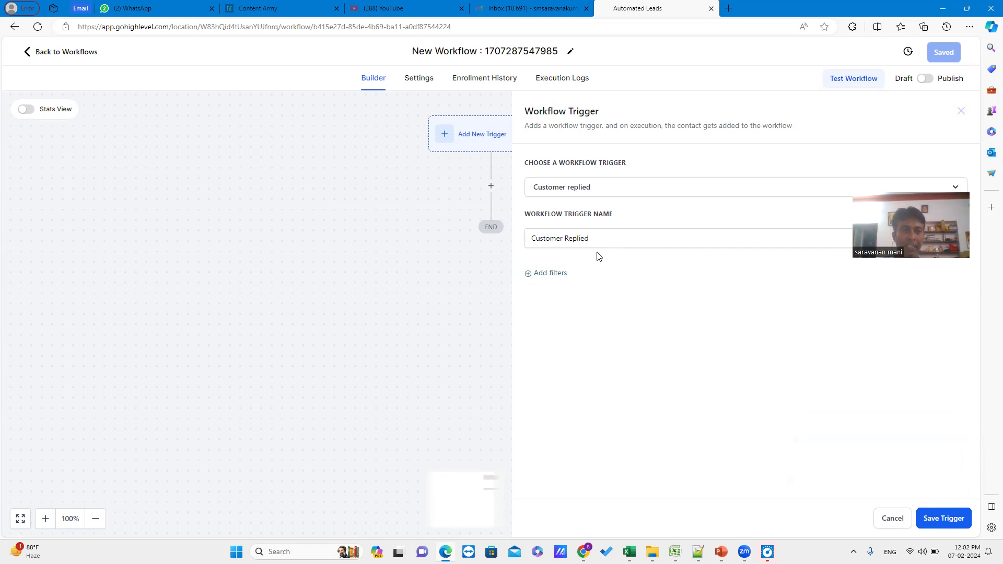
Filter the Customer Replied trigger by reply channel Live Chat and save the trigger.
left_click(529, 274)
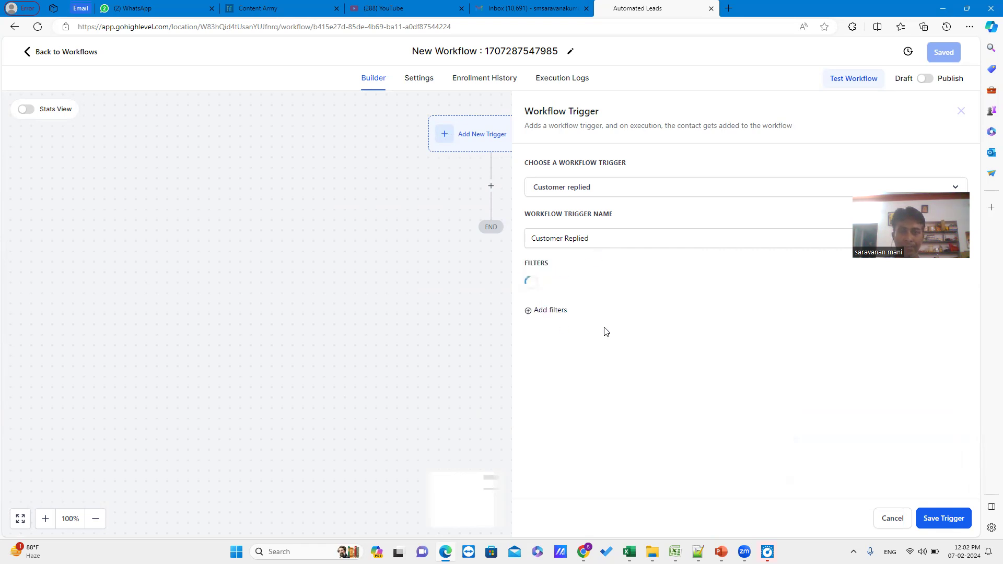
left_click(614, 288)
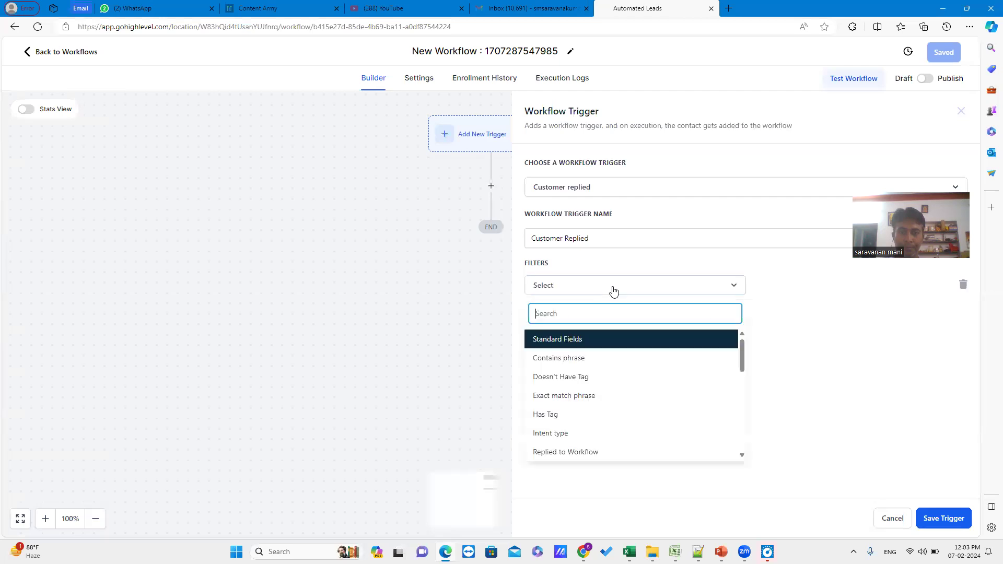
type("re")
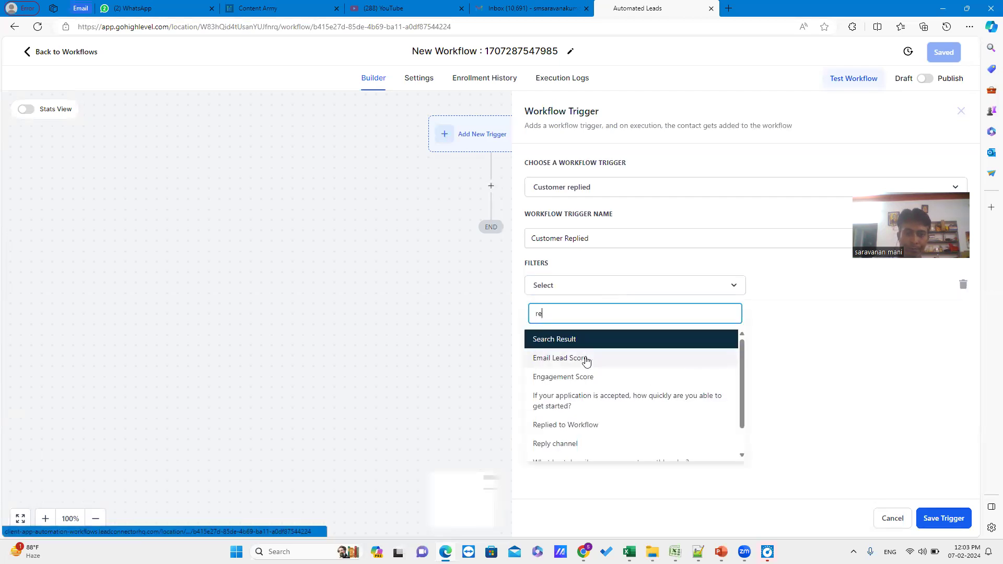
type("p")
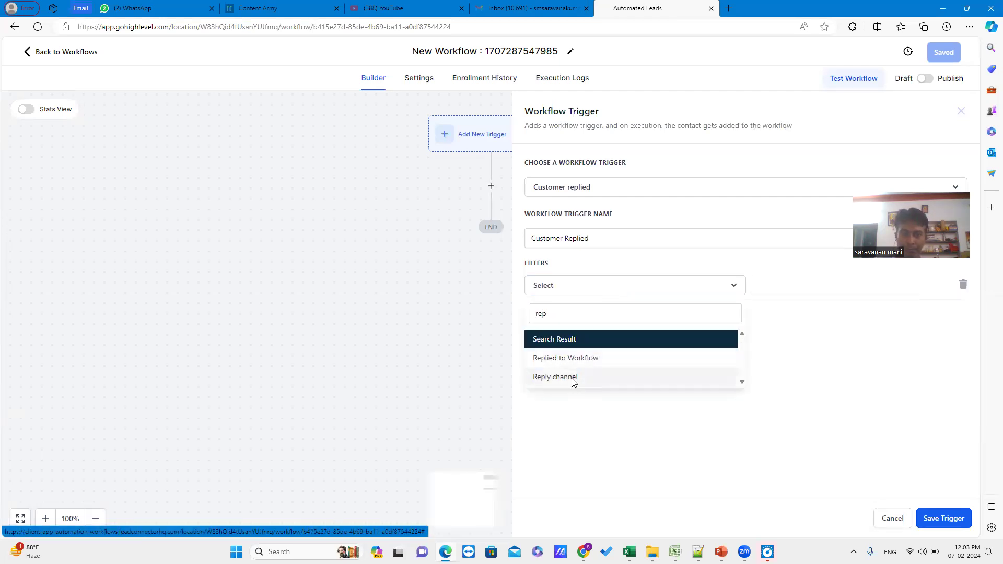
left_click(573, 378)
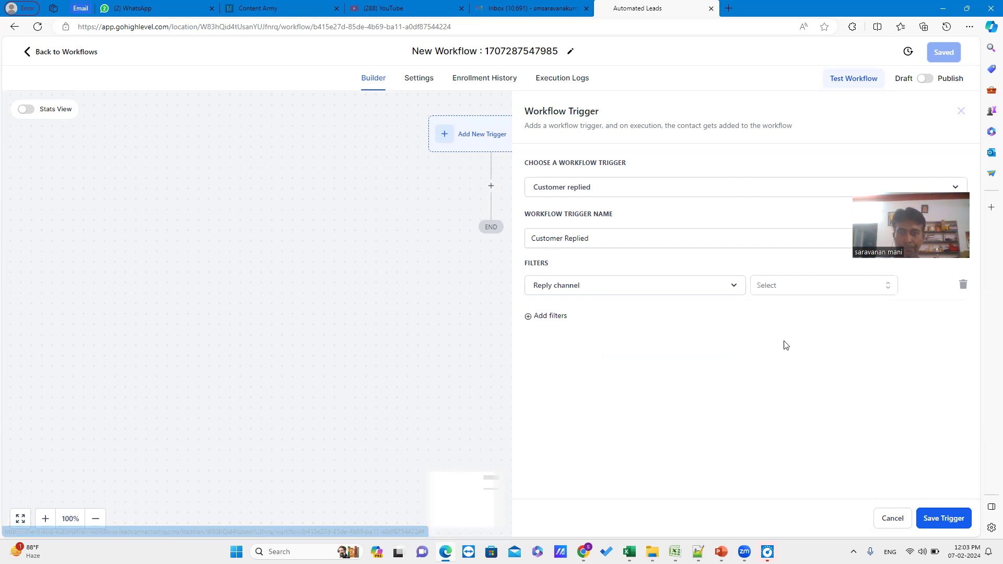
left_click(799, 288)
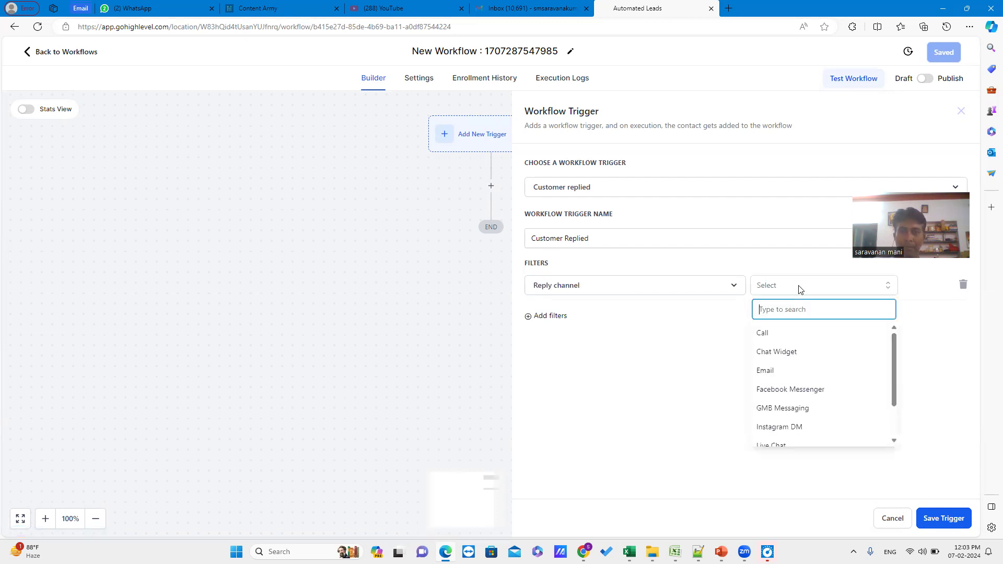
type("li")
left_click(768, 332)
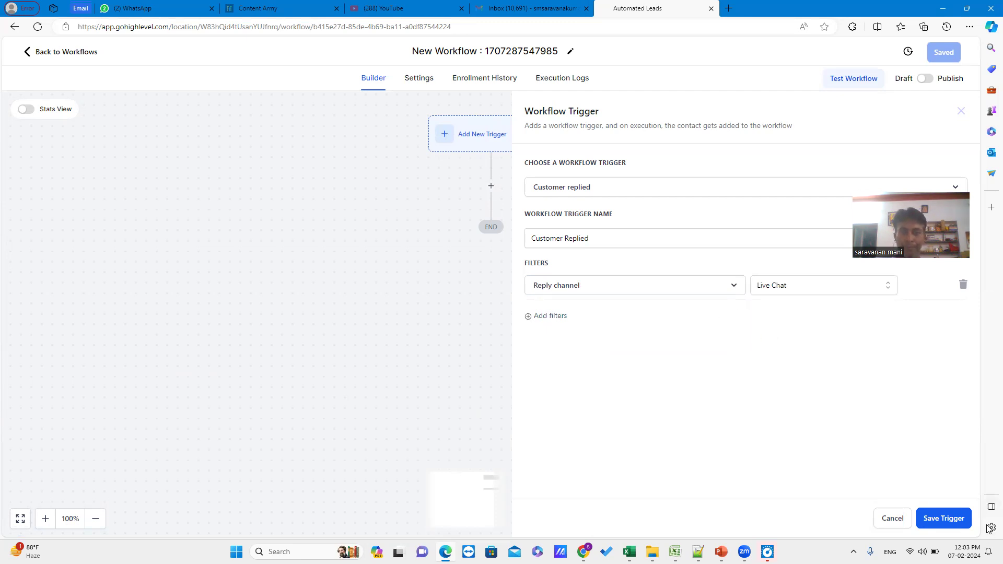
left_click(945, 519)
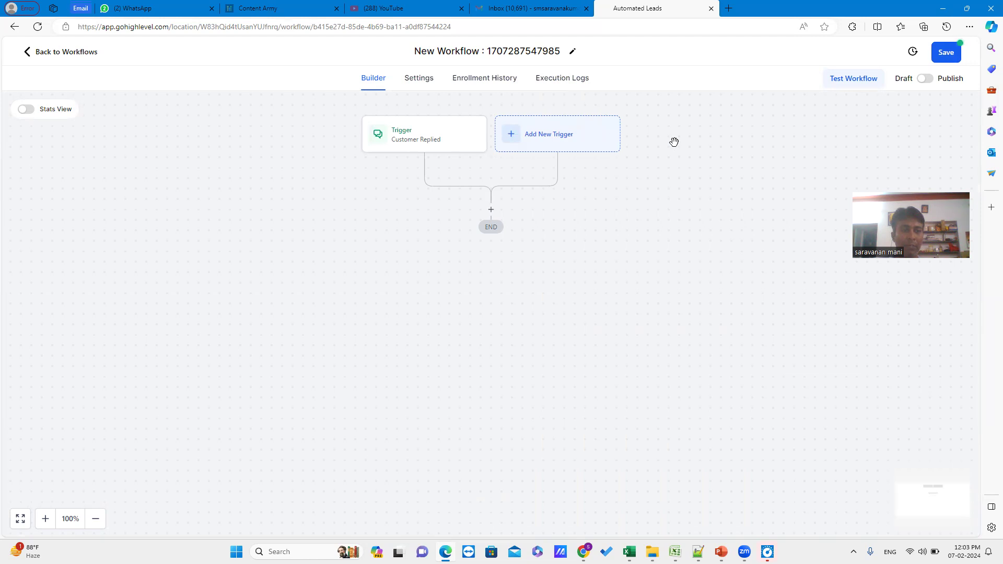
Insert an Add Contact Tag action below the Customer Replied trigger.
left_click(492, 211)
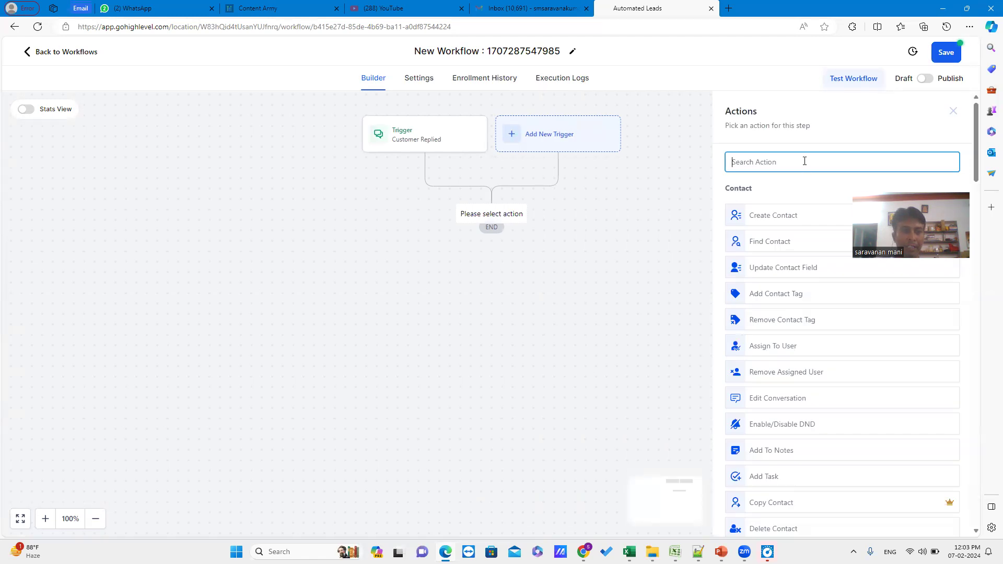
type("a")
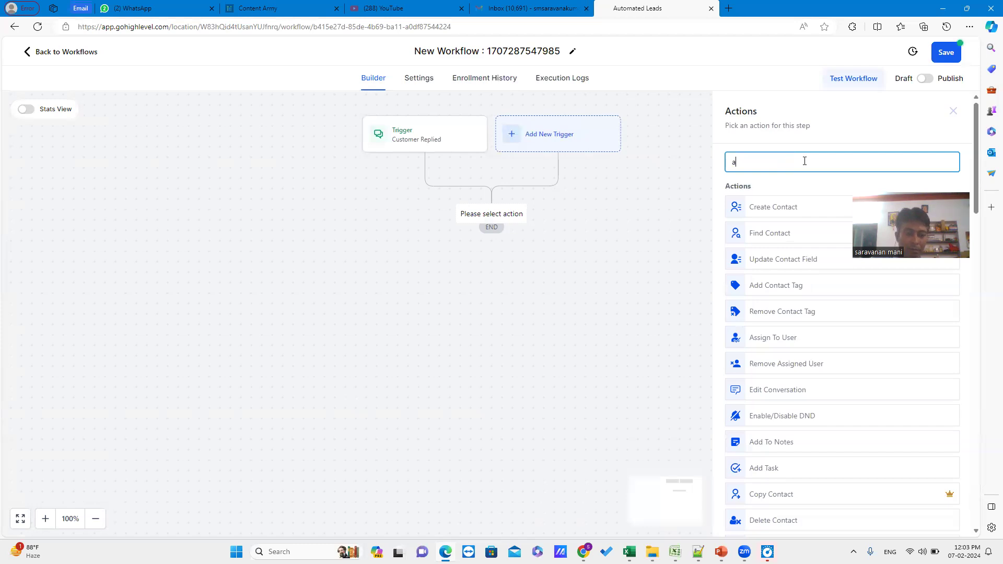
type("dd tag")
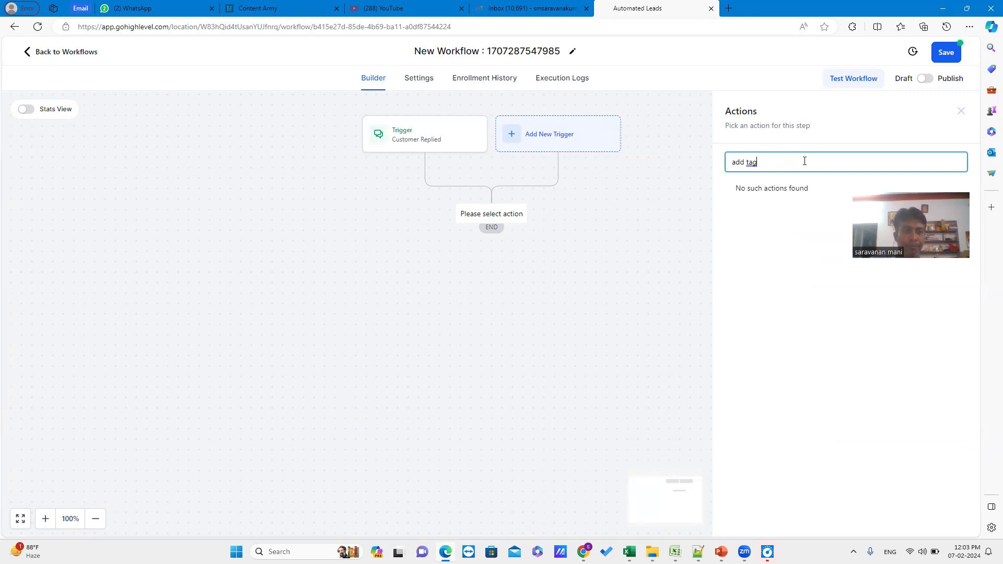
key("BackSpace")
key("BackSpace")
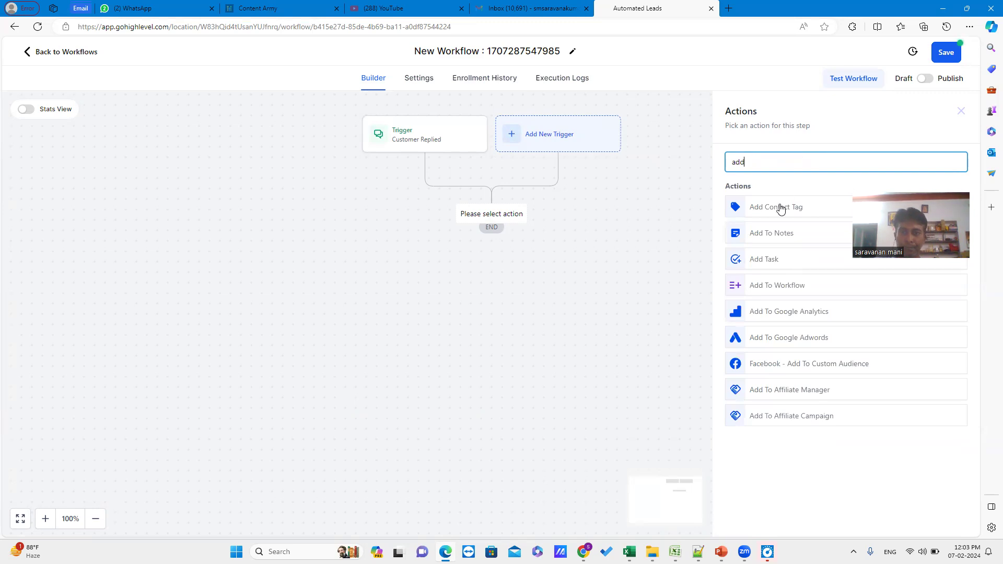
left_click(780, 207)
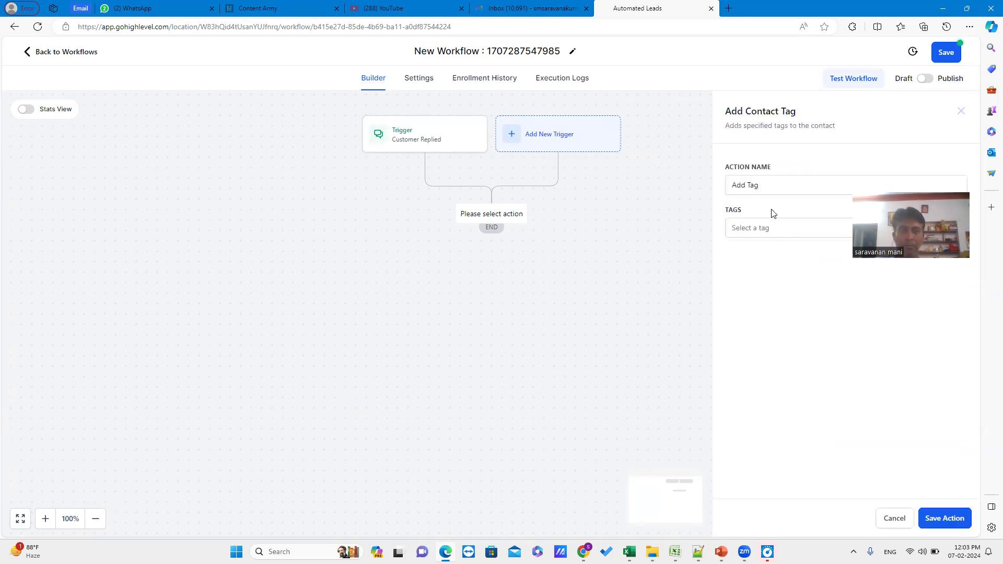
Set the contact tag to "live chat" and save the action.
left_click(783, 233)
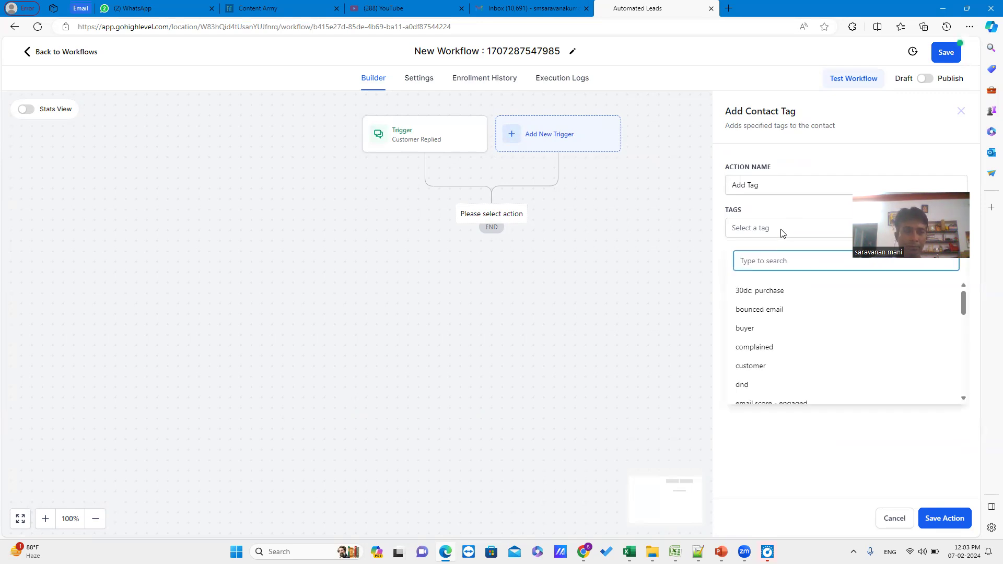
type("live")
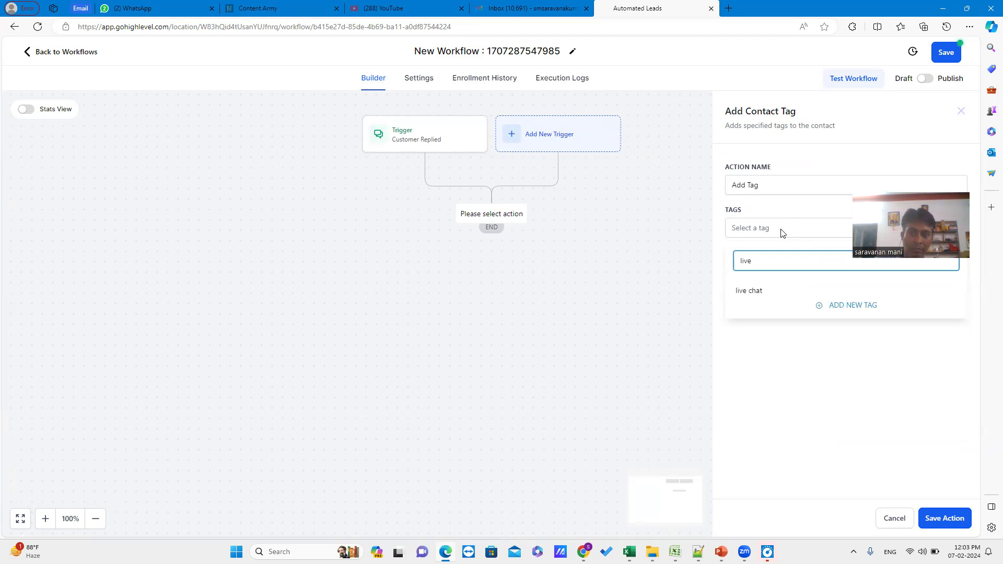
left_click(757, 290)
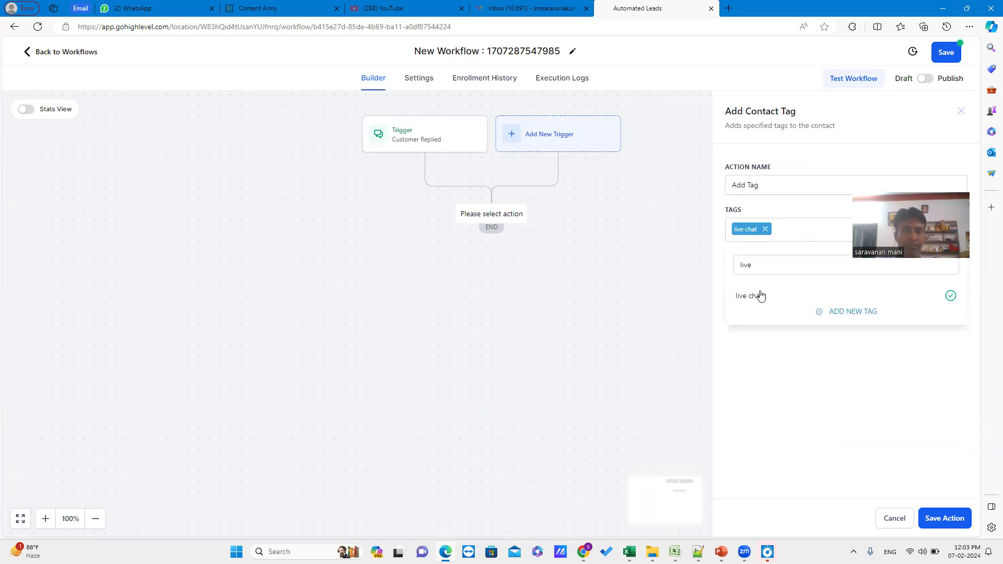
left_click(946, 520)
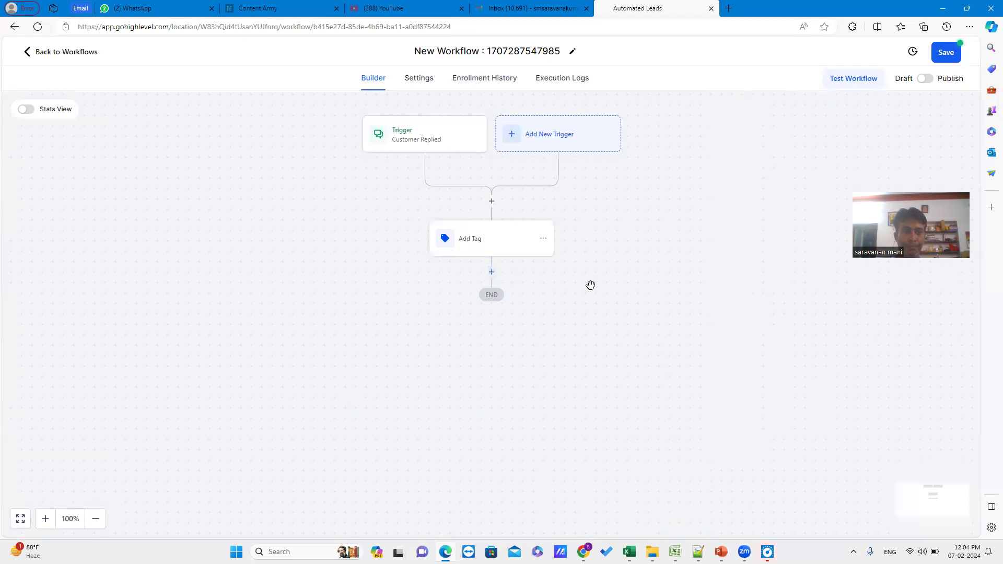
Insert an Add Task action below the Add Tag step in the workflow.
left_click(491, 272)
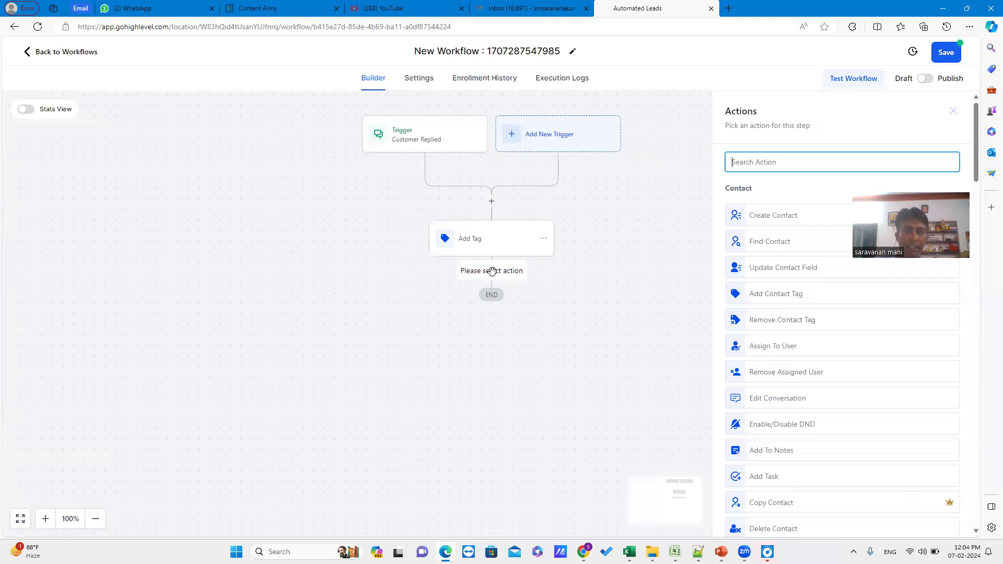
type("add tas")
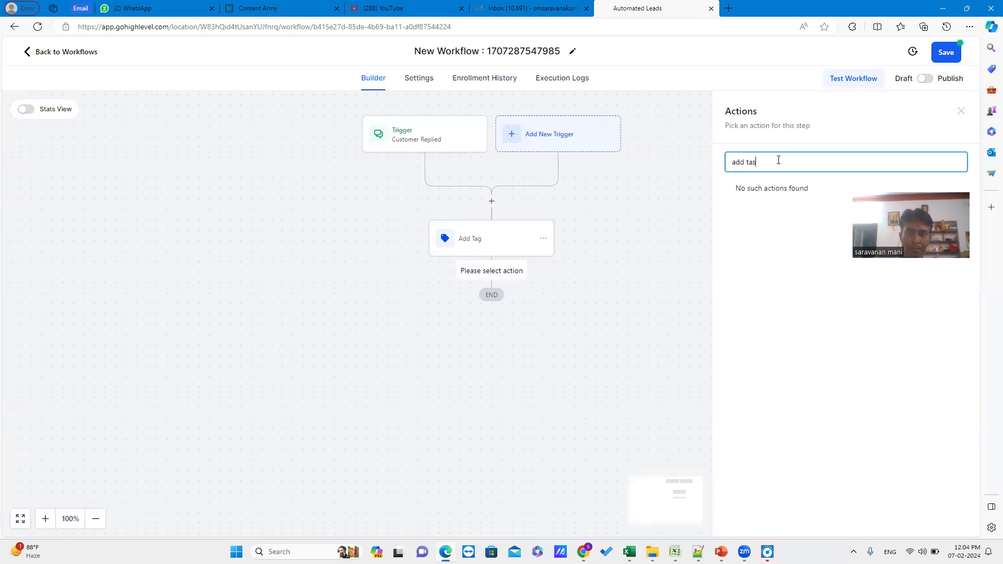
key("BackSpace")
key("BackSpace")
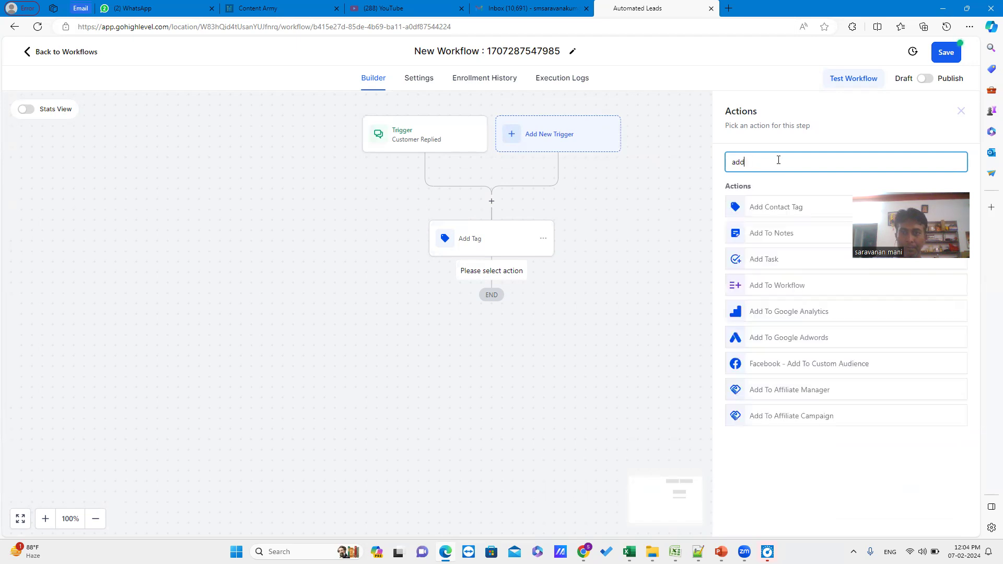
left_click(770, 262)
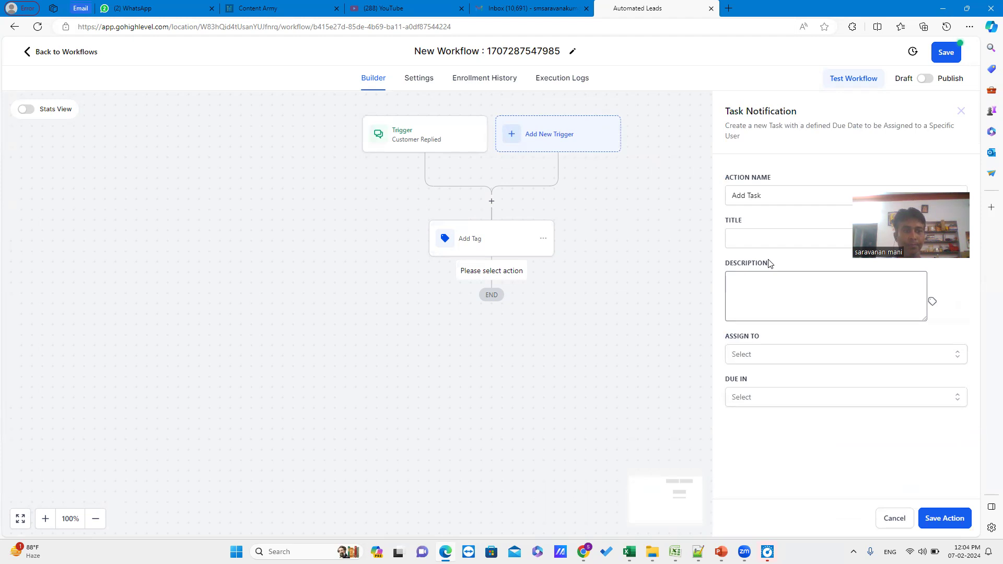
Title the task "get user information" and enter "followup" as its description.
left_click(759, 236)
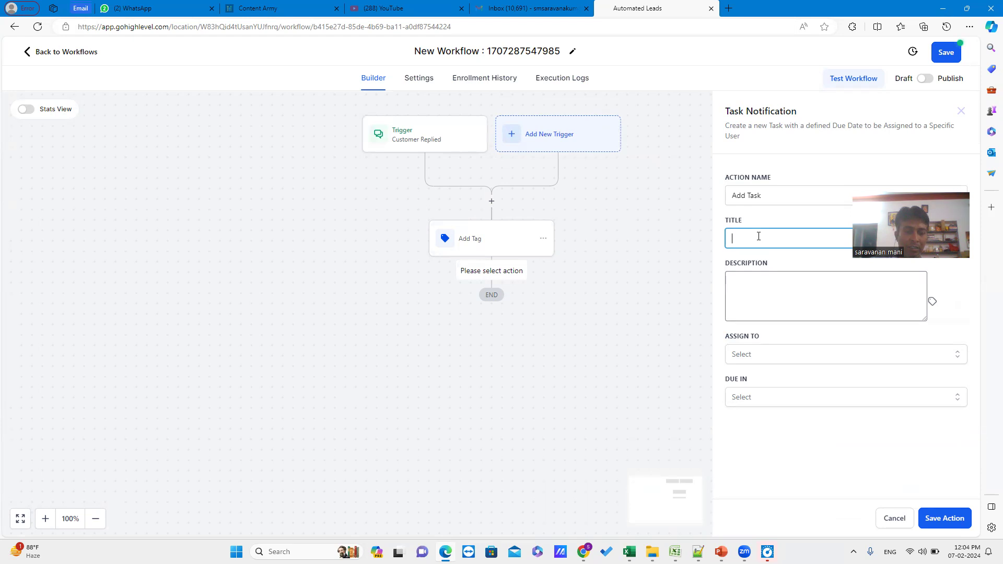
type("get user")
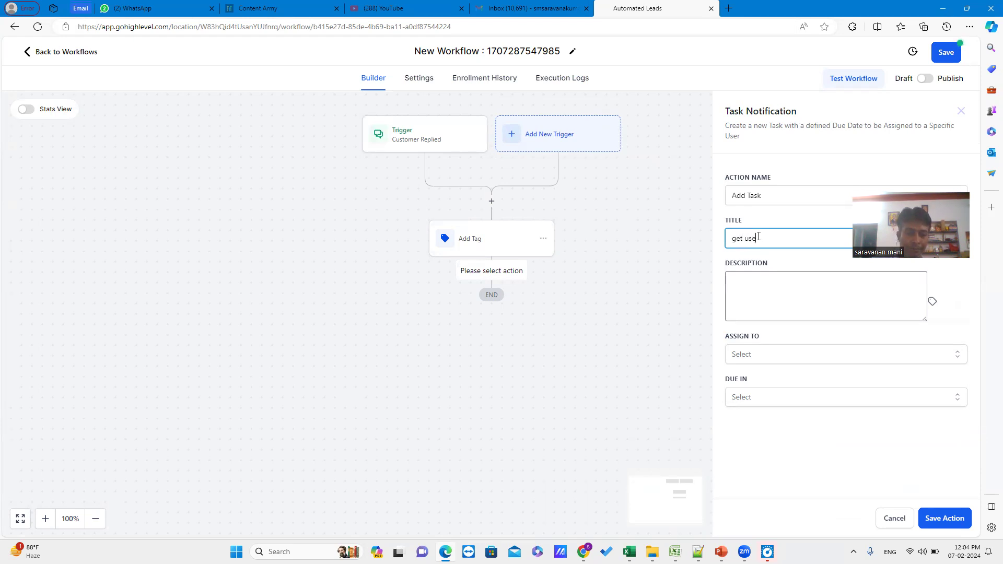
type(" information")
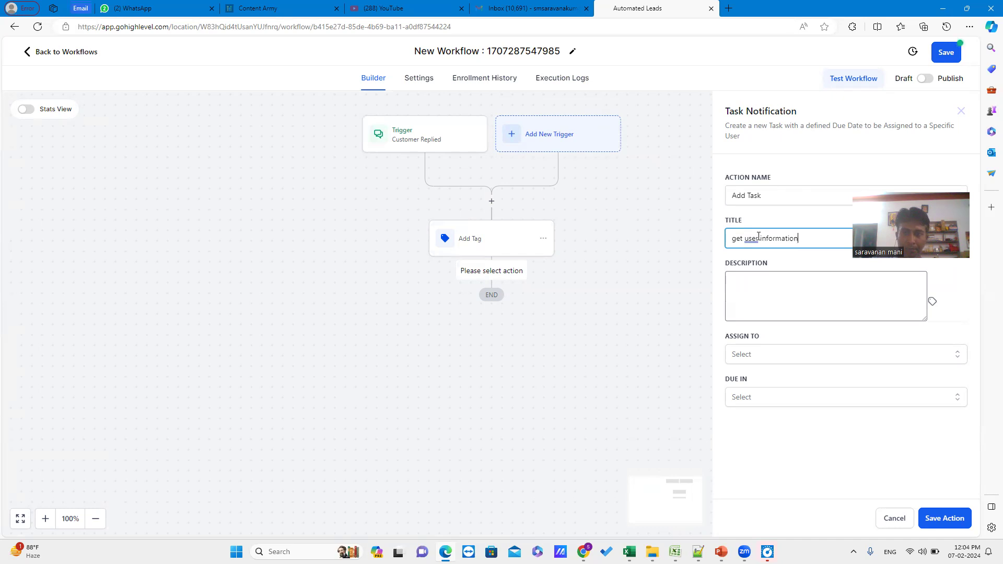
left_click(824, 302)
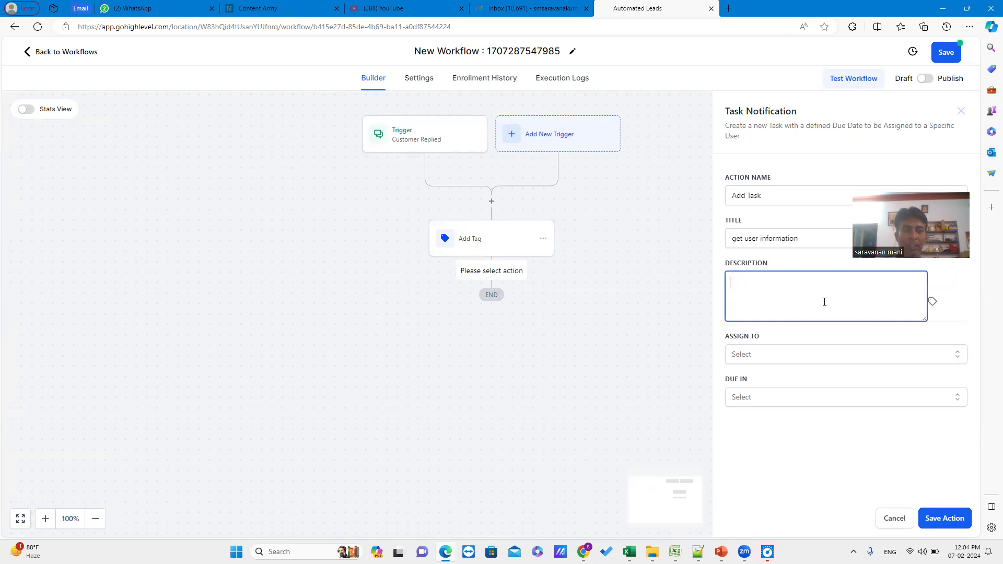
type("fo")
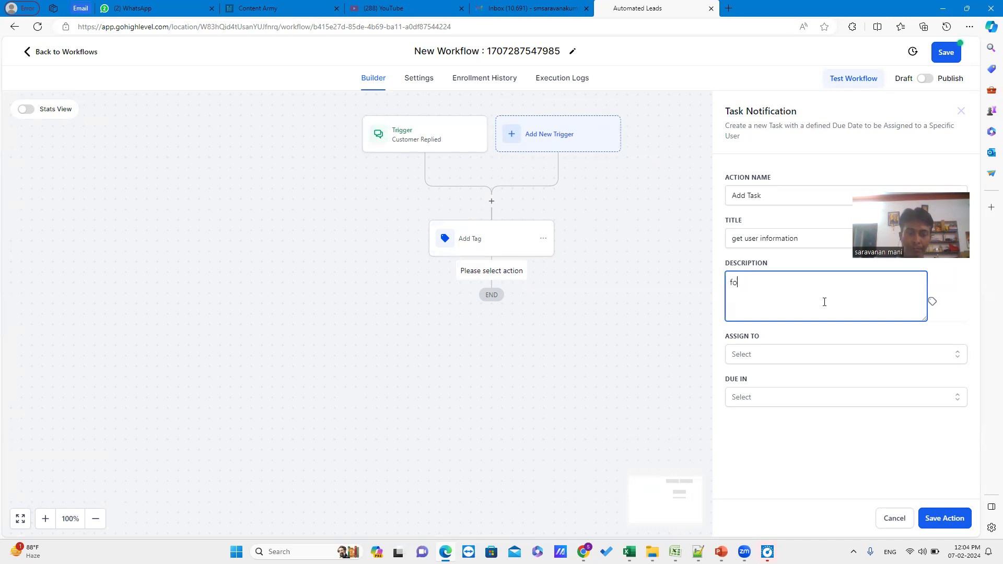
type("llowup")
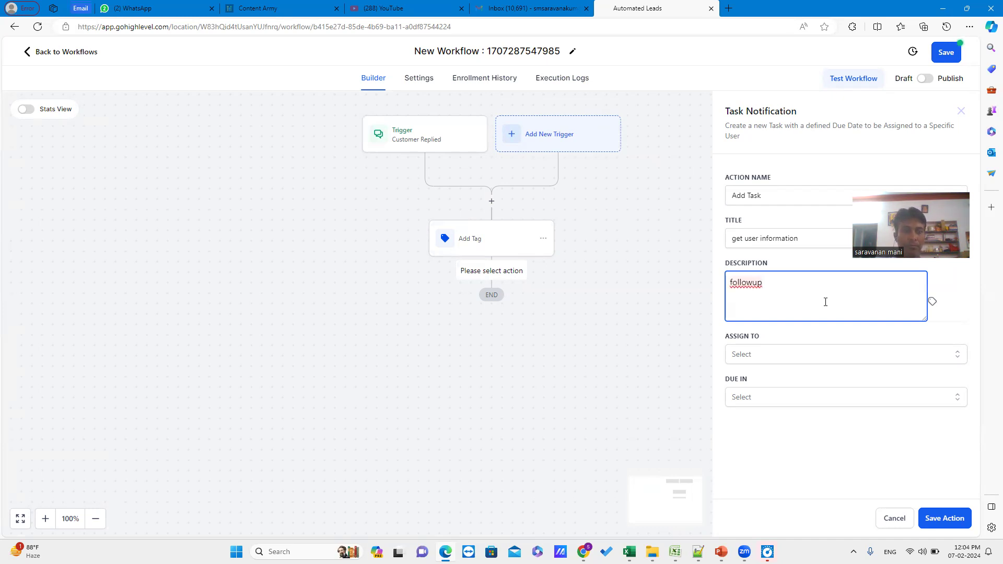
Assign the task to the available staff user, make it due in 2 Days, and save the action.
left_click(778, 359)
left_click(766, 420)
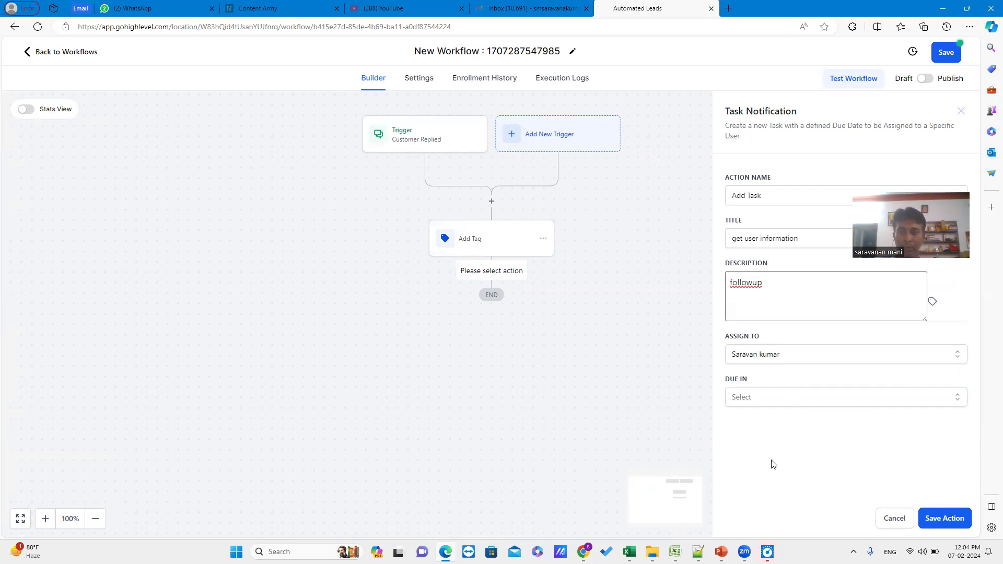
left_click(781, 405)
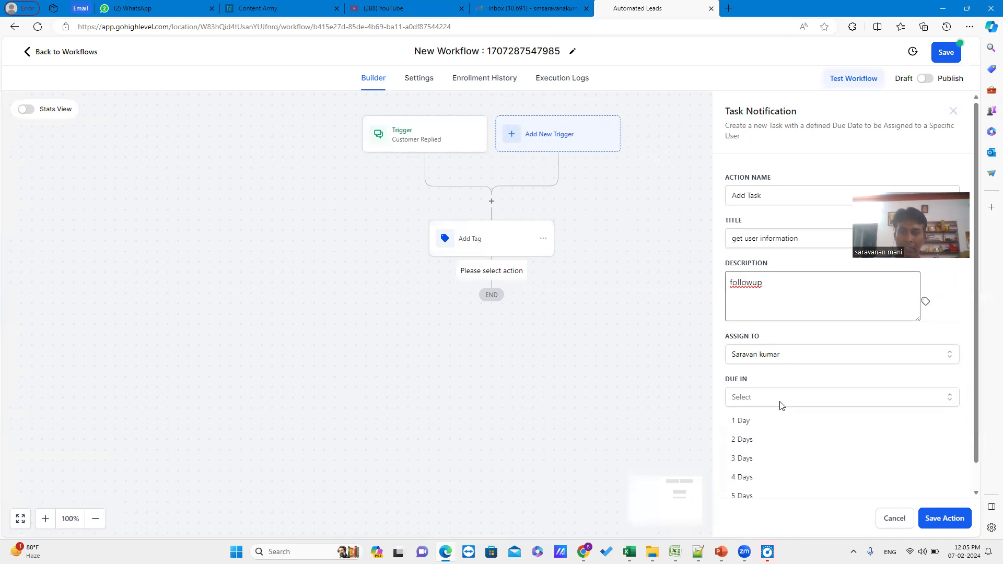
left_click(758, 444)
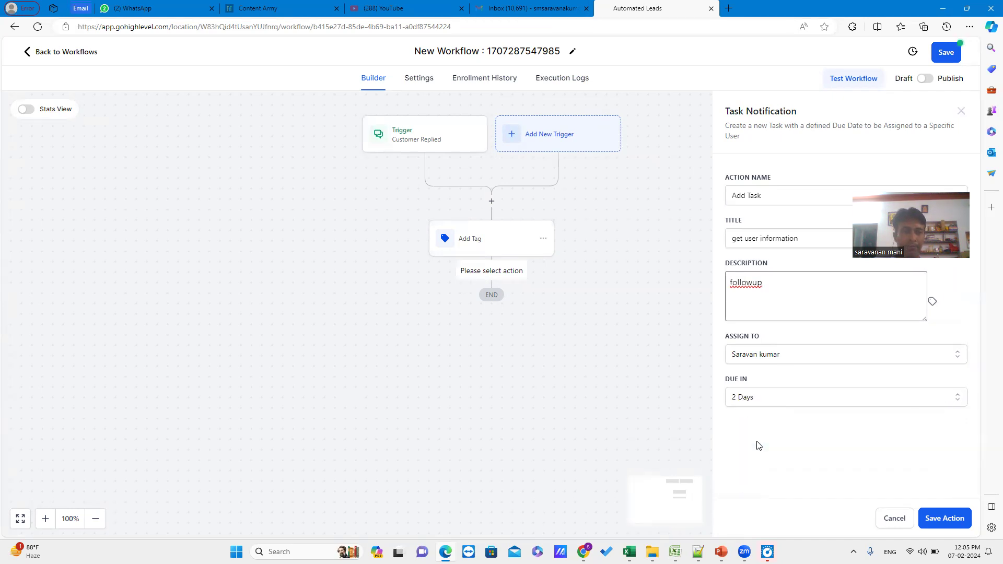
left_click(945, 519)
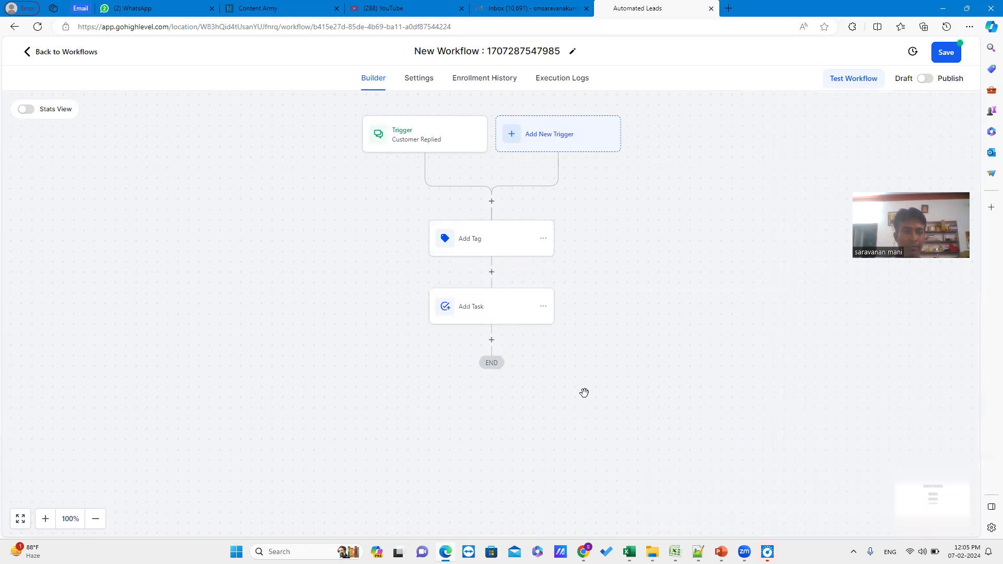